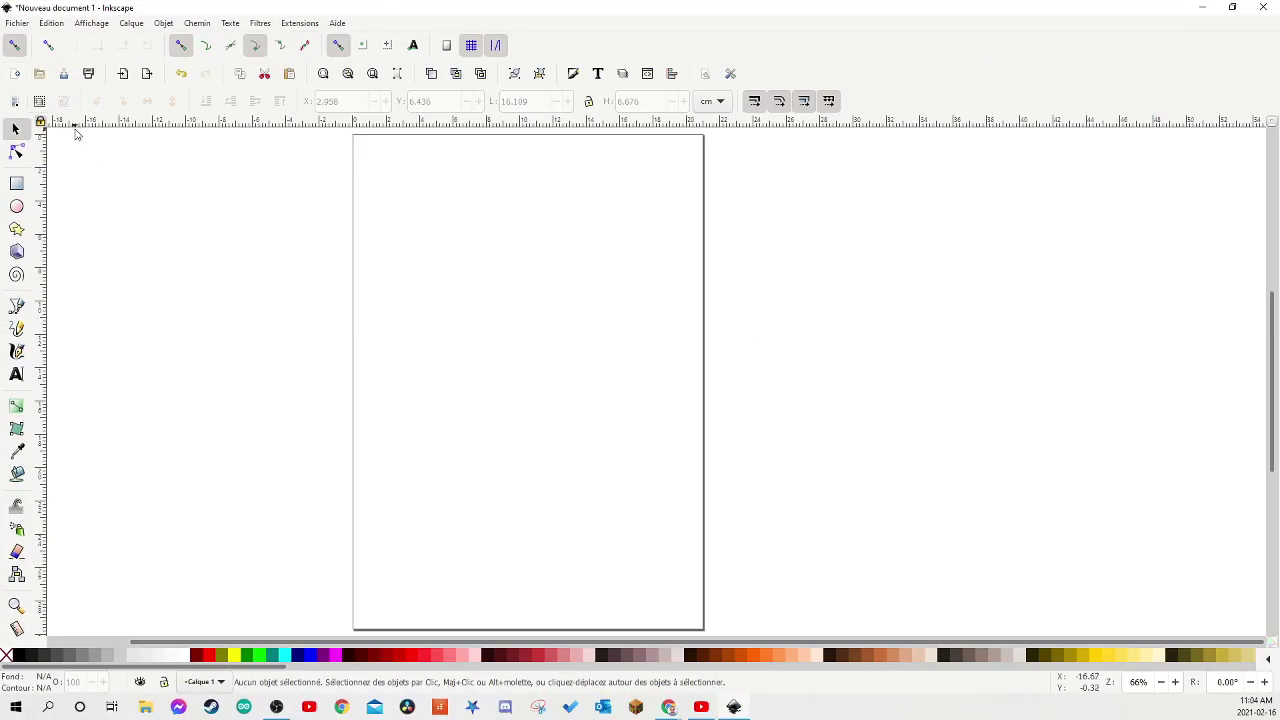
# Step: Open the Document Properties dialog and close it twice without changing anything
pyautogui.click(14, 24)
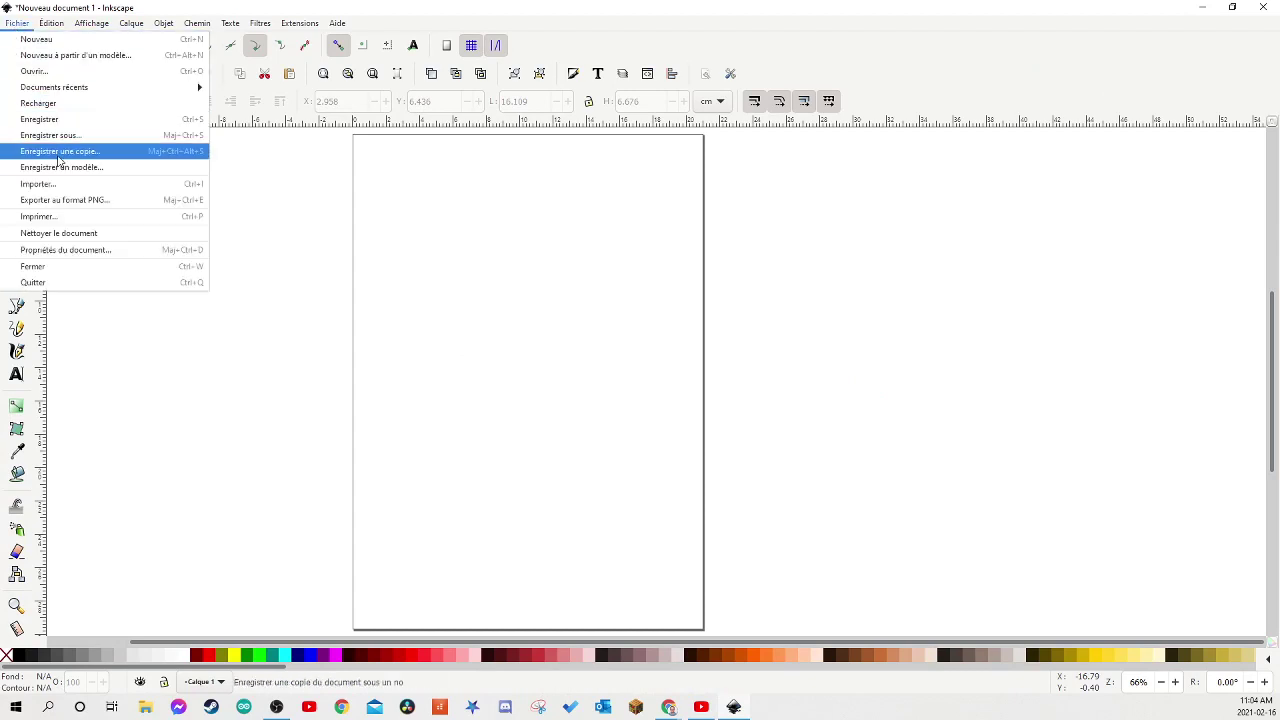
pyautogui.click(76, 251)
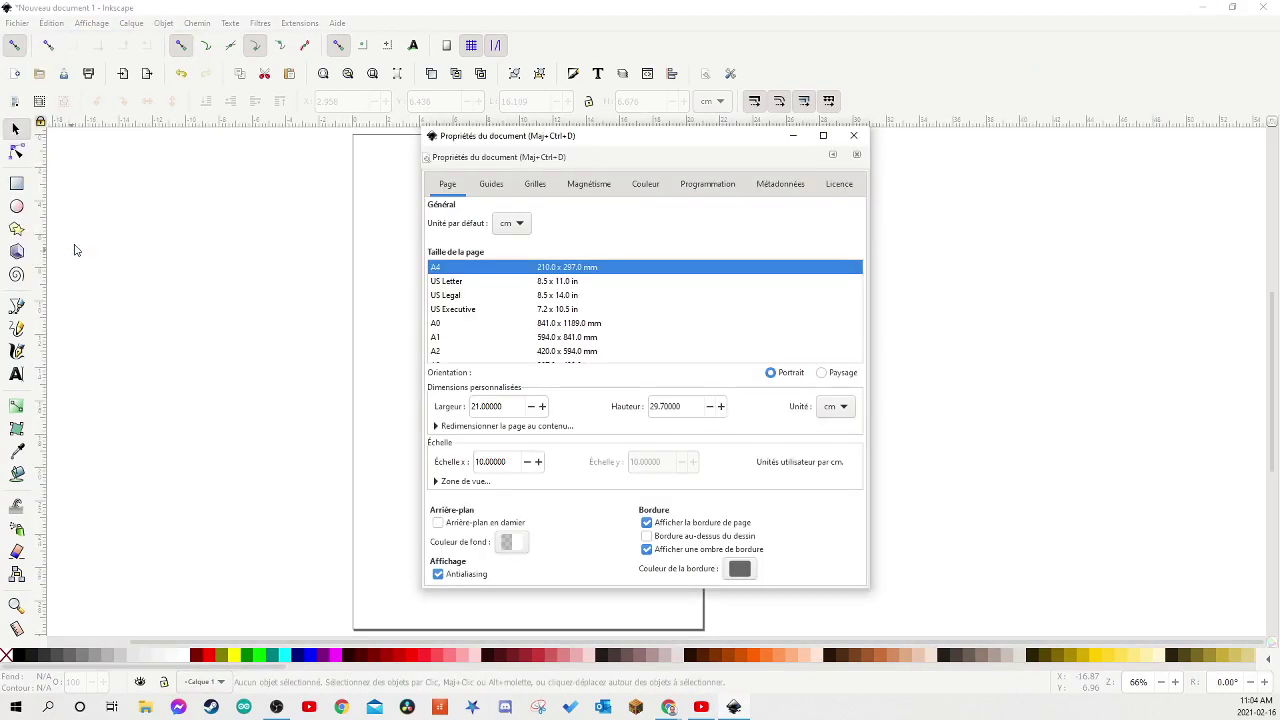
pyautogui.click(853, 135)
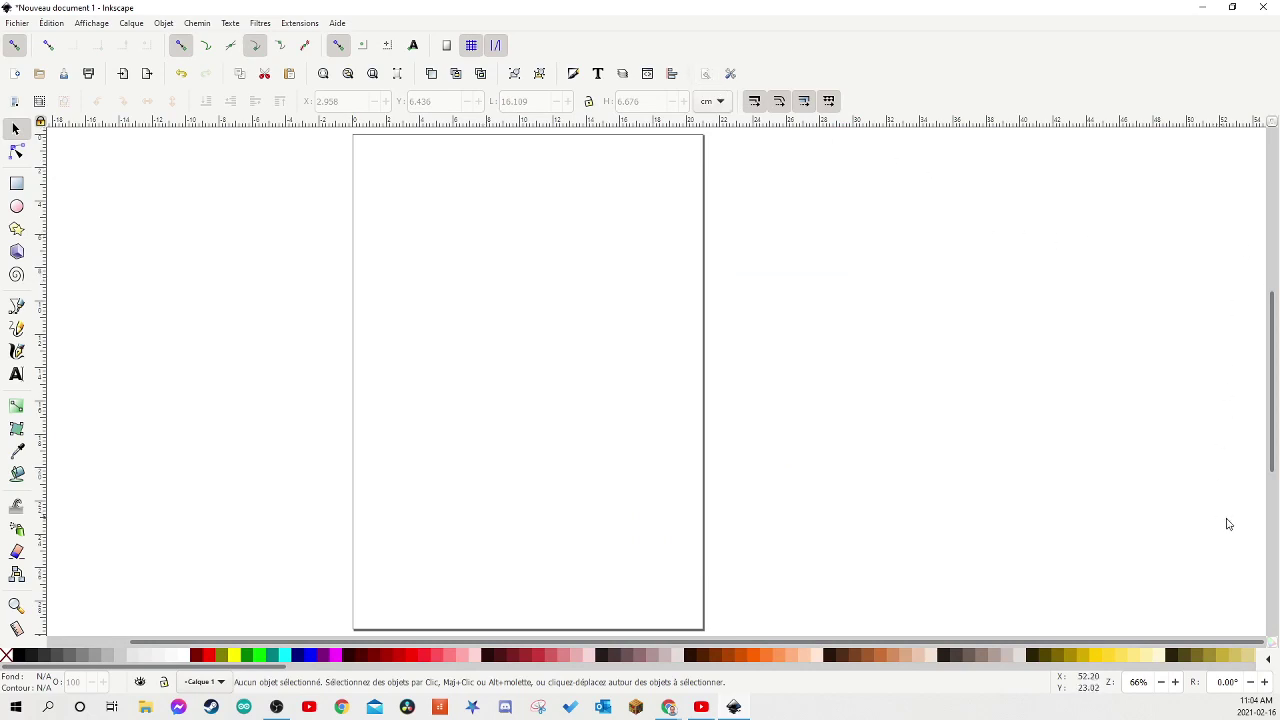
pyautogui.click(708, 76)
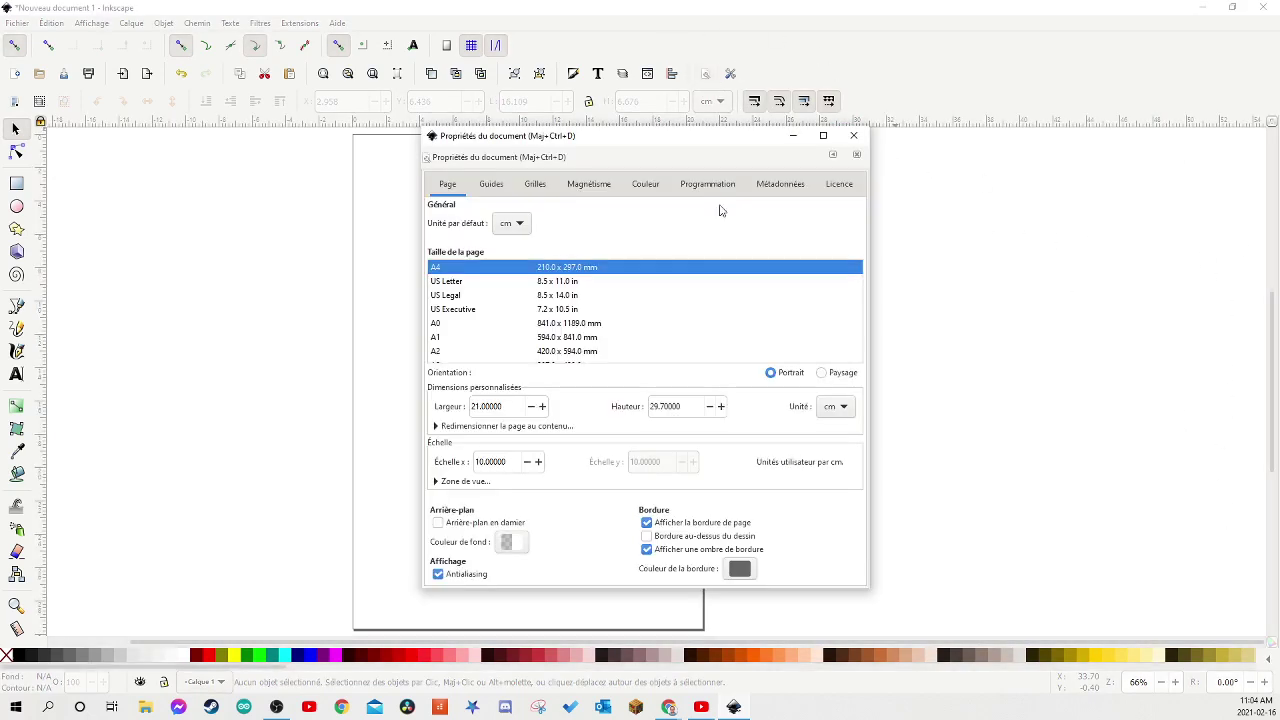
pyautogui.click(853, 136)
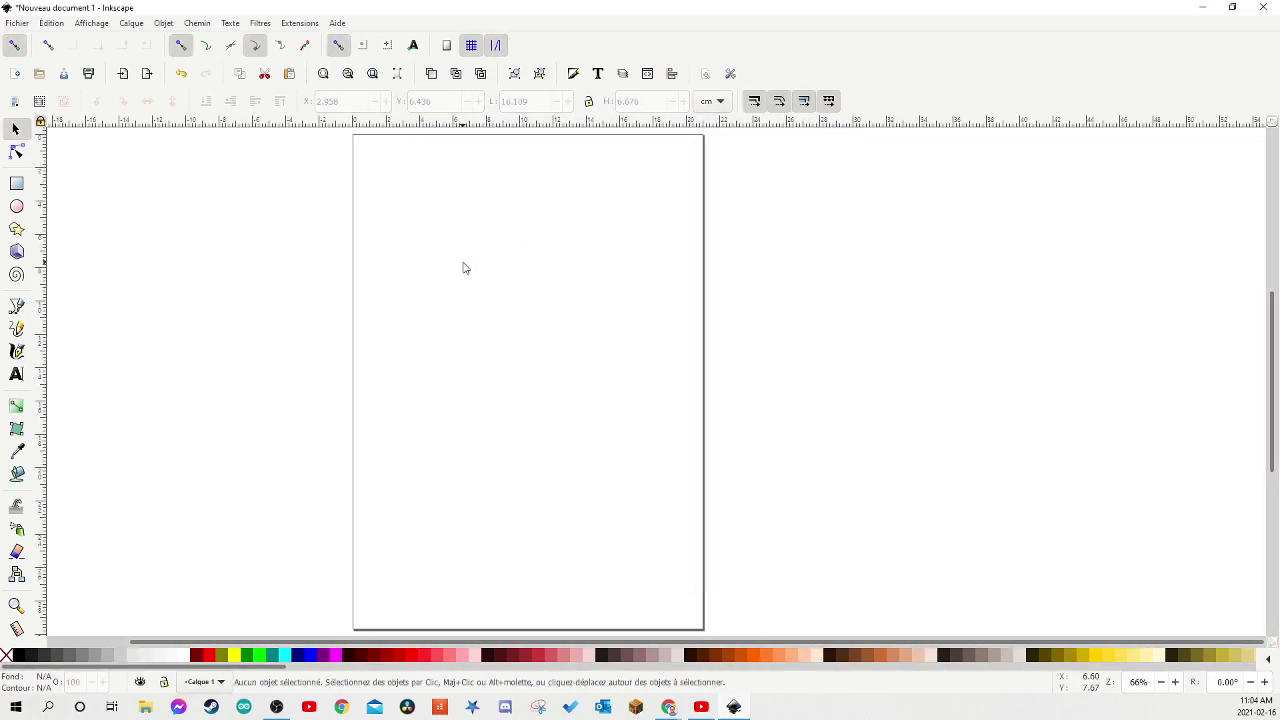
# Step: Set px as both the default unit and the page-size unit in Document Properties
pyautogui.hotkey('ctrl', 'shift', 'd')
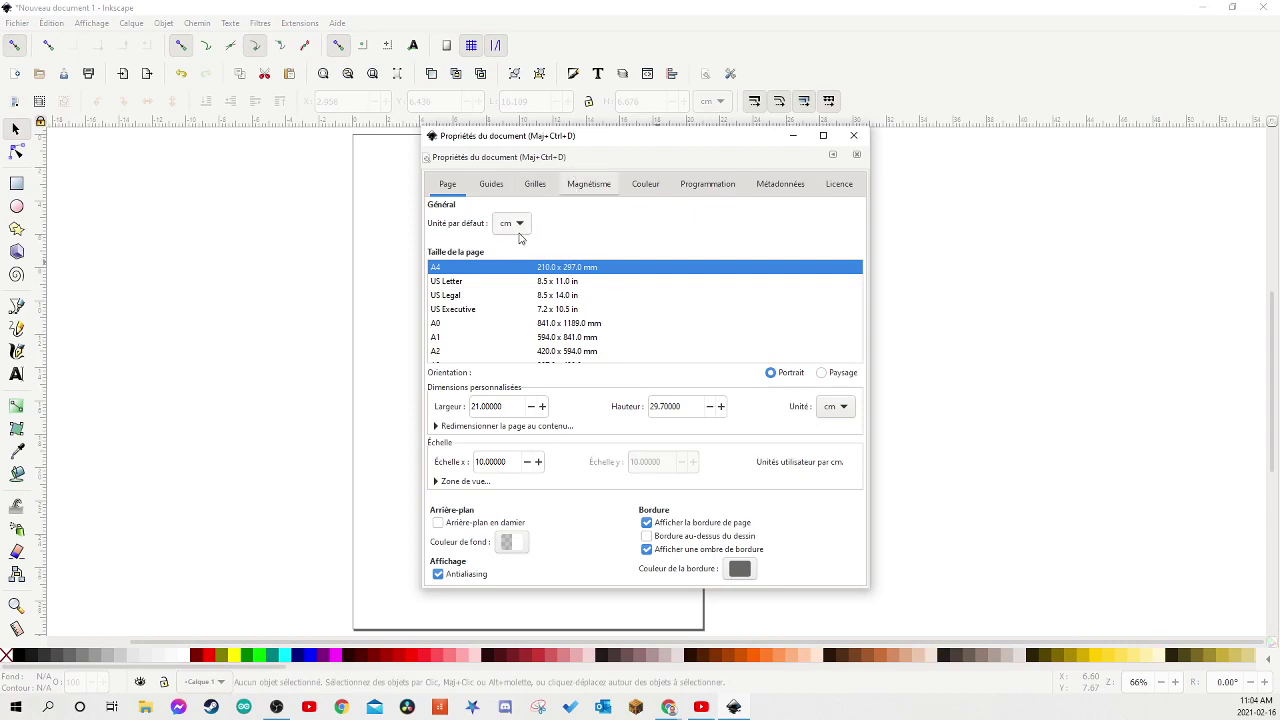
pyautogui.click(519, 225)
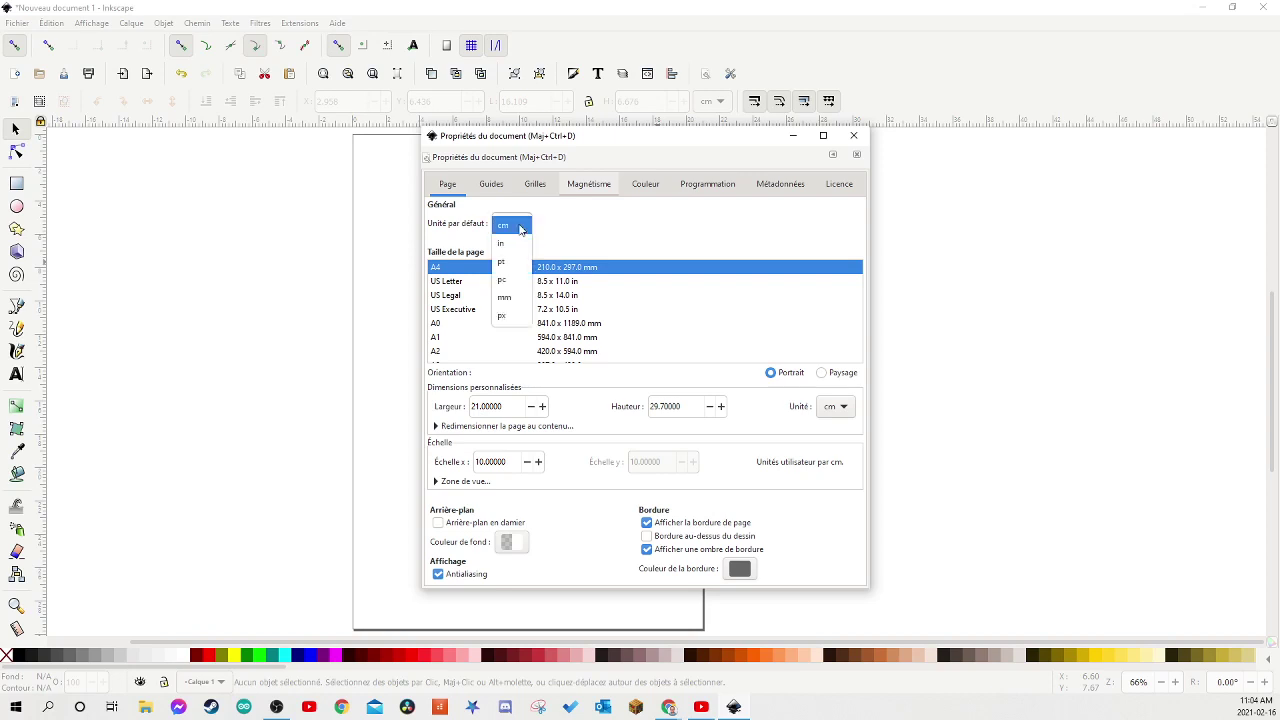
pyautogui.click(507, 318)
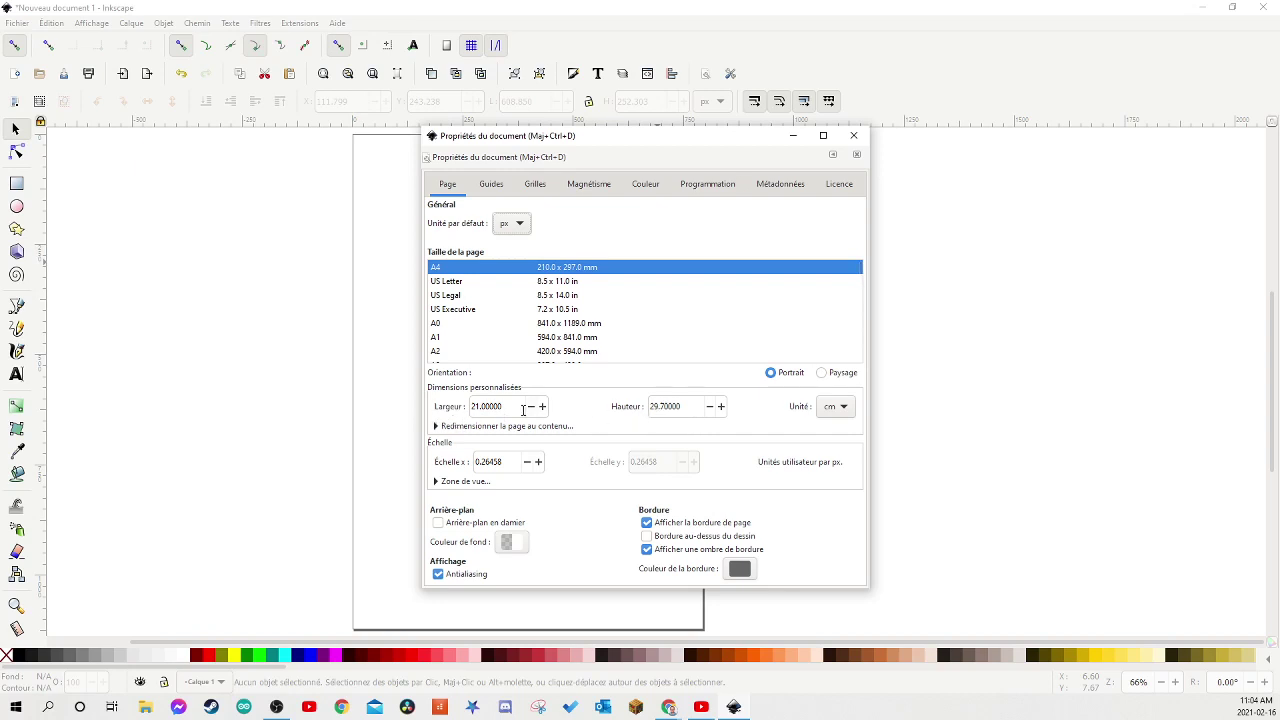
pyautogui.click(846, 408)
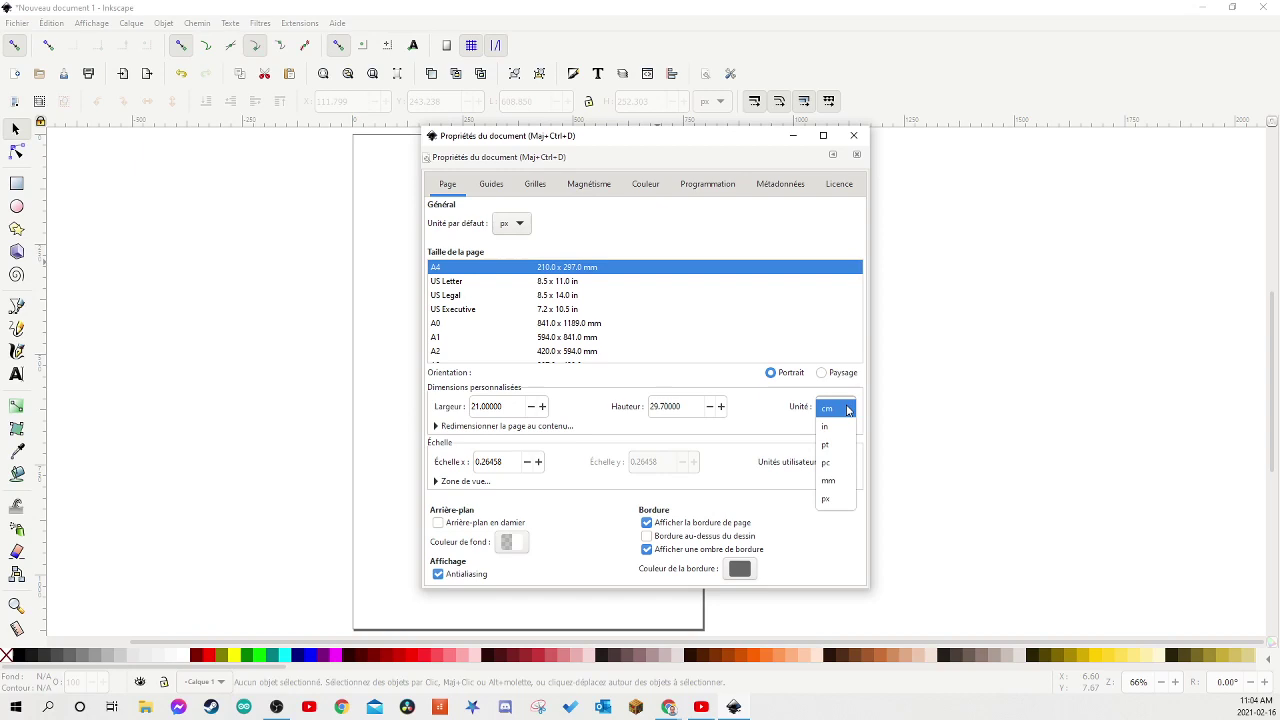
pyautogui.click(849, 500)
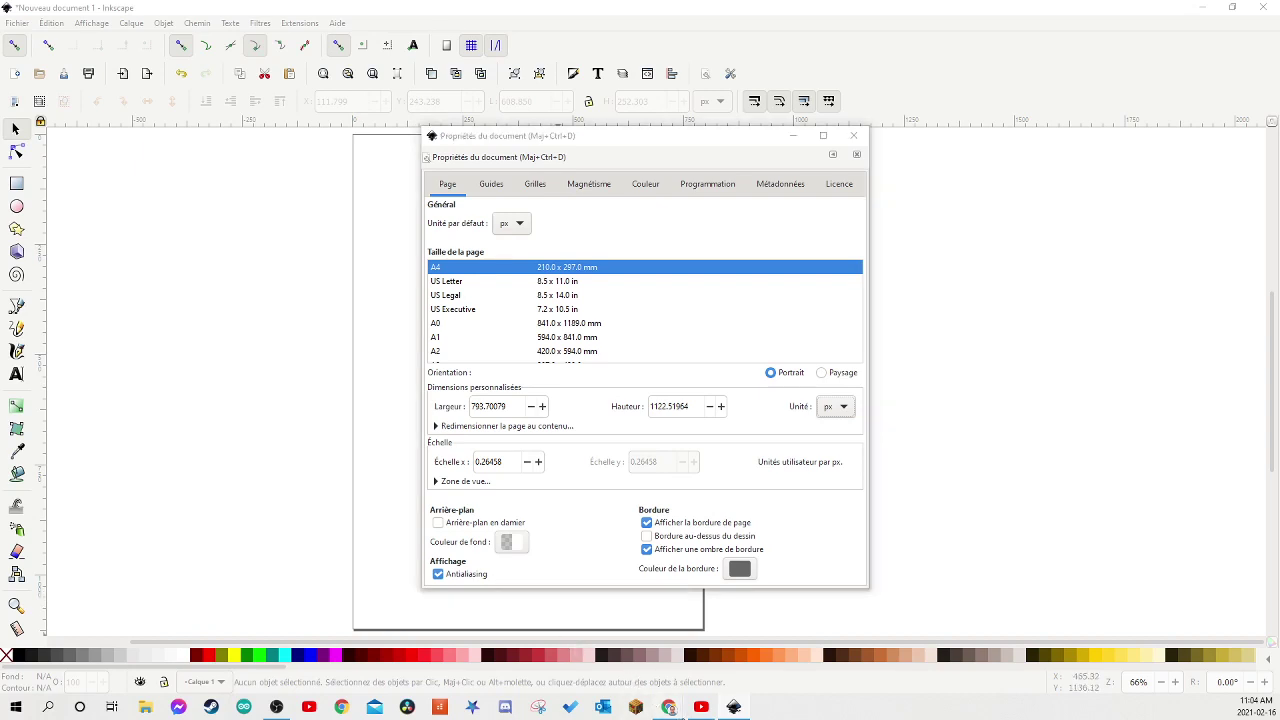
pyautogui.moveTo(668, 707)
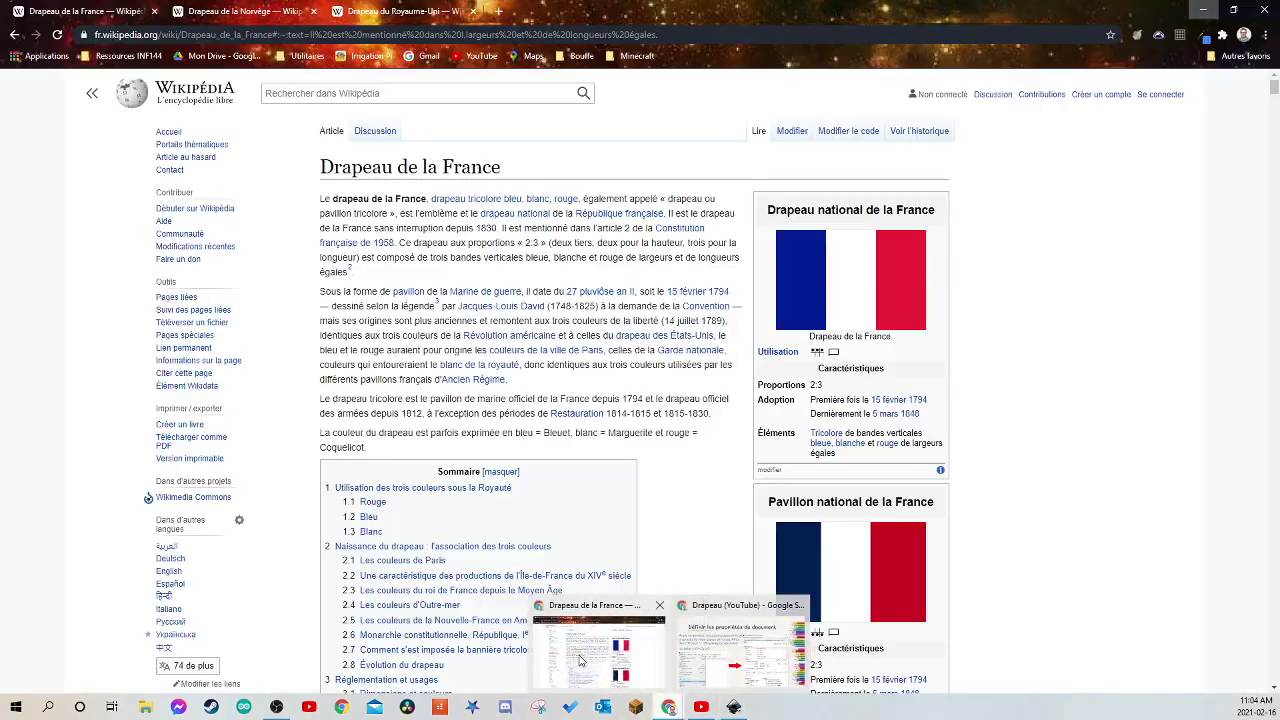
pyautogui.click(580, 660)
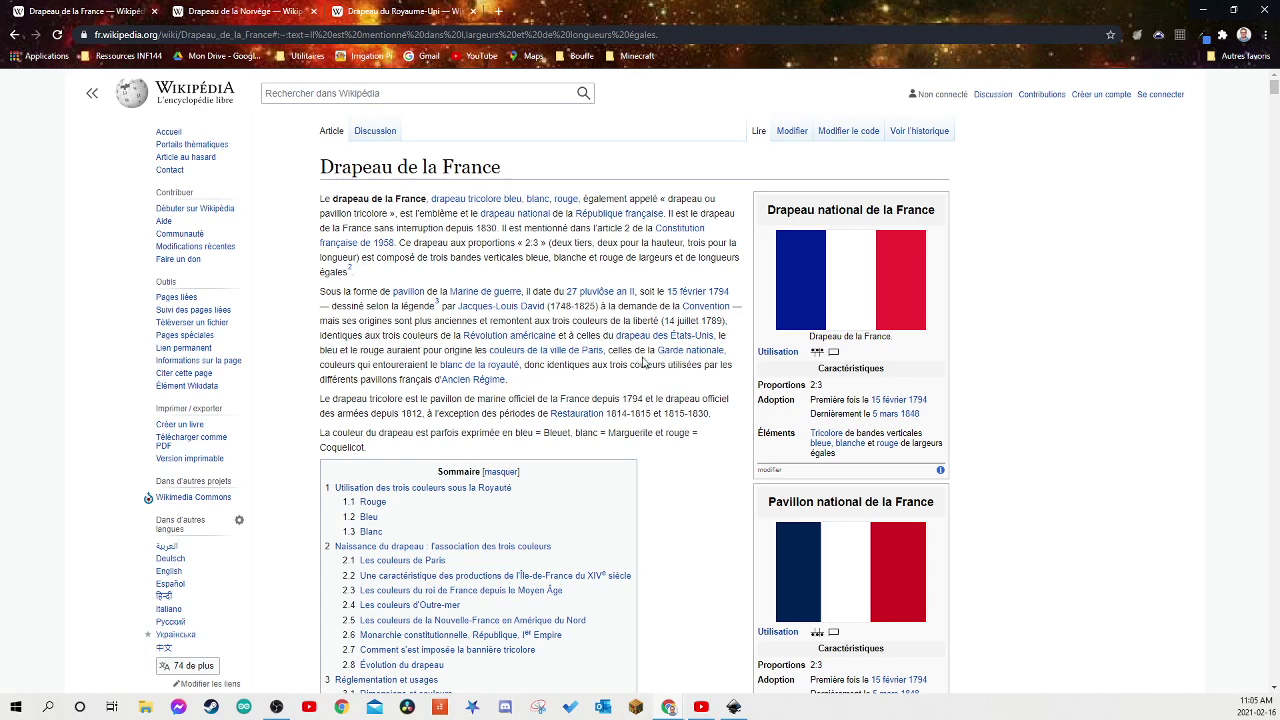
# Step: Review the Norway and United Kingdom flag articles on Wikipedia, then return to the slideshow
pyautogui.click(244, 11)
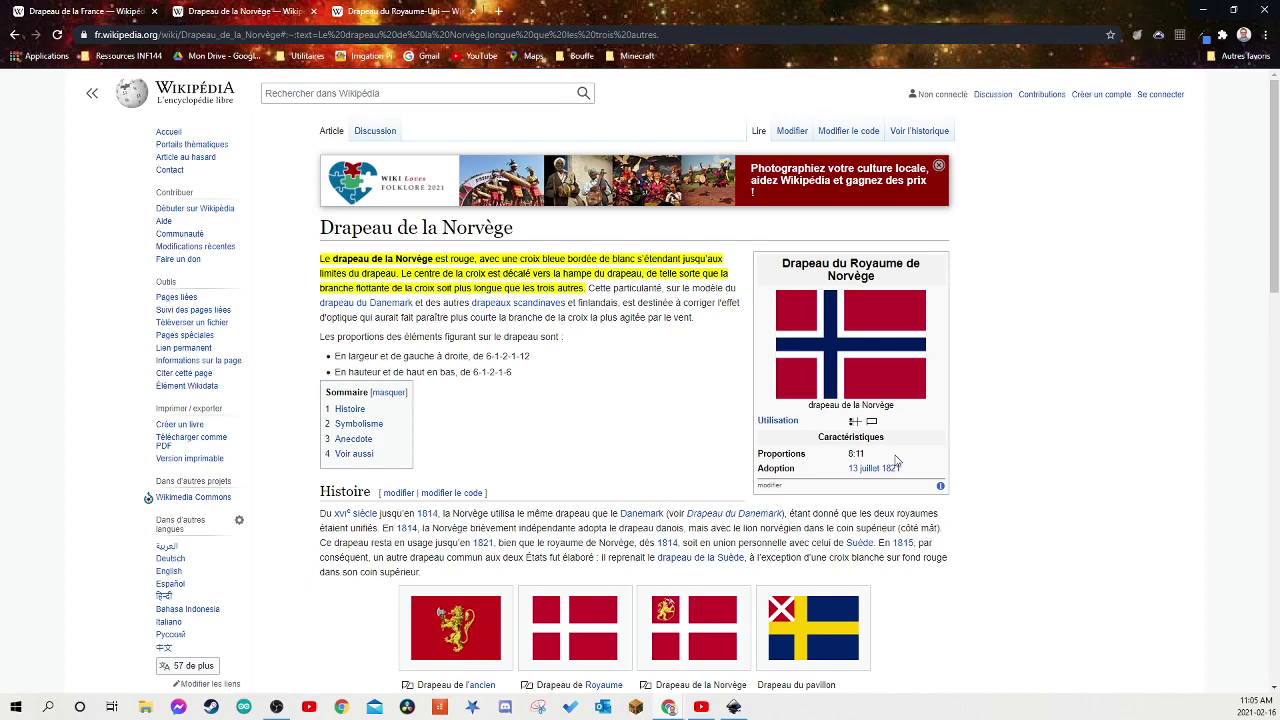
pyautogui.click(399, 11)
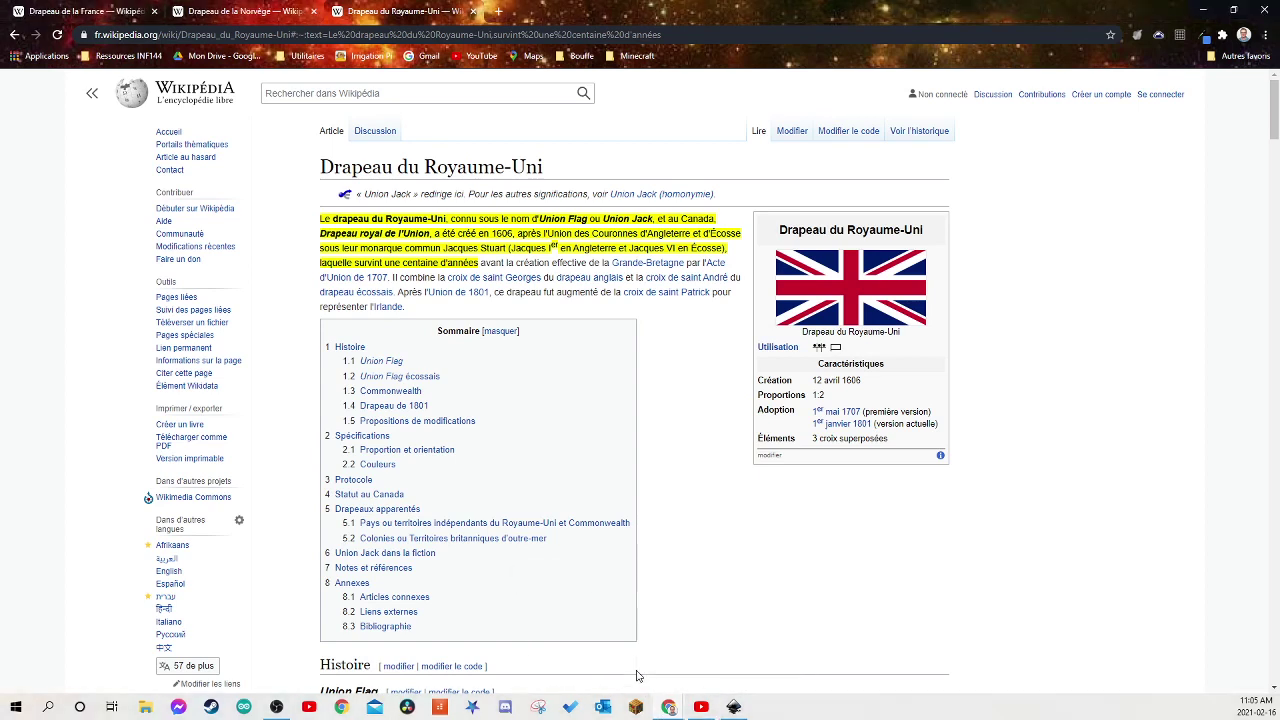
pyautogui.click(742, 648)
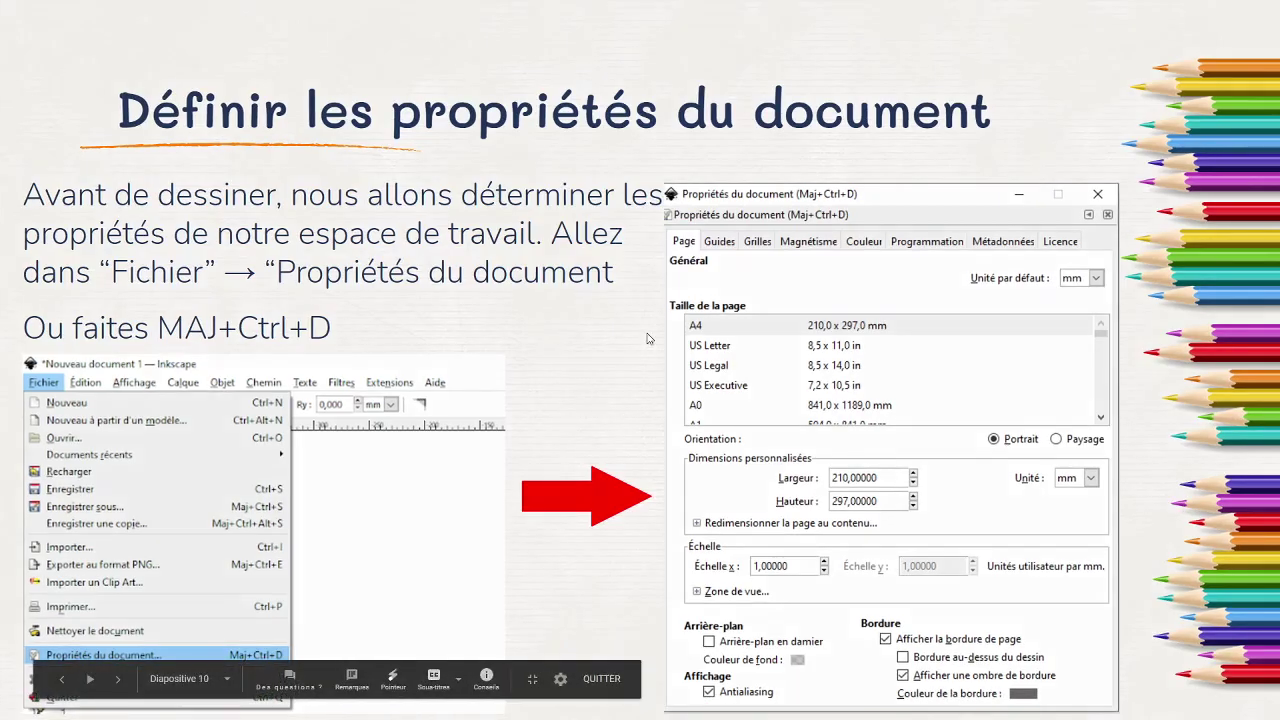
# Step: Advance the slideshow to slide 10, 'Définir les propriétés du document'
pyautogui.click(567, 409)
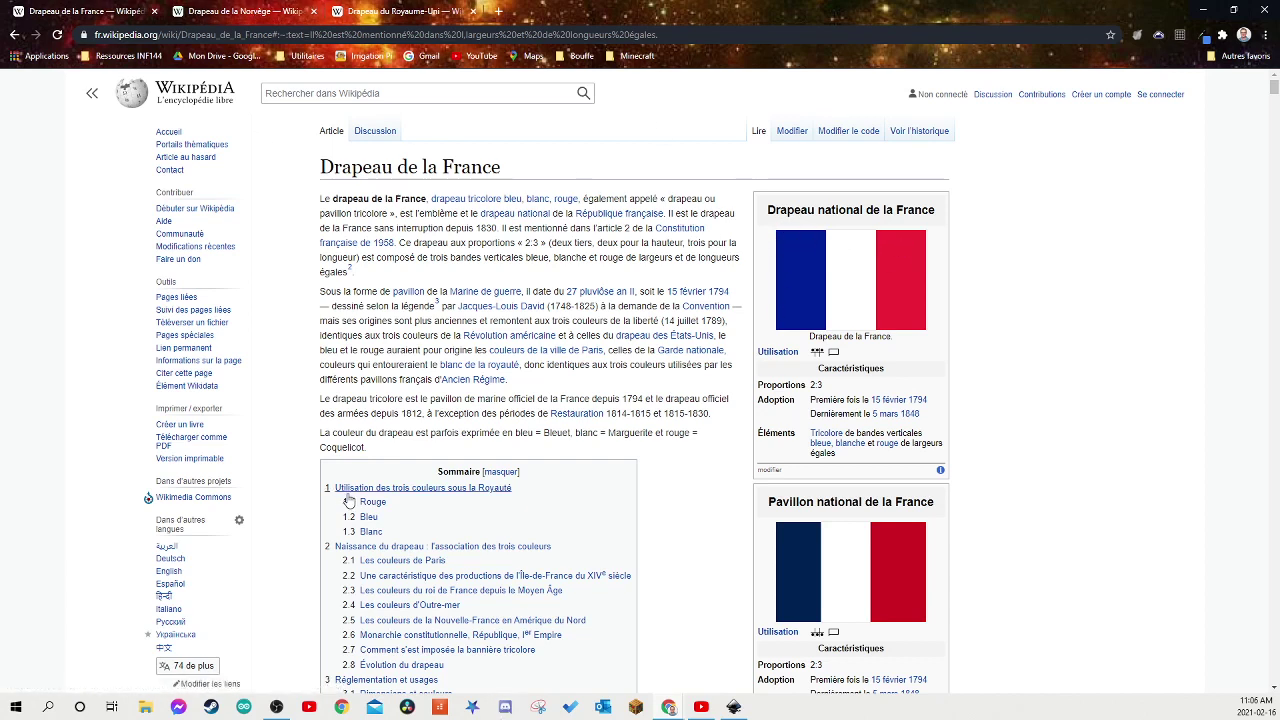
# Step: Switch windows through the taskbar previews to bring the presentation slide back up
pyautogui.click(672, 708)
pyautogui.click(740, 645)
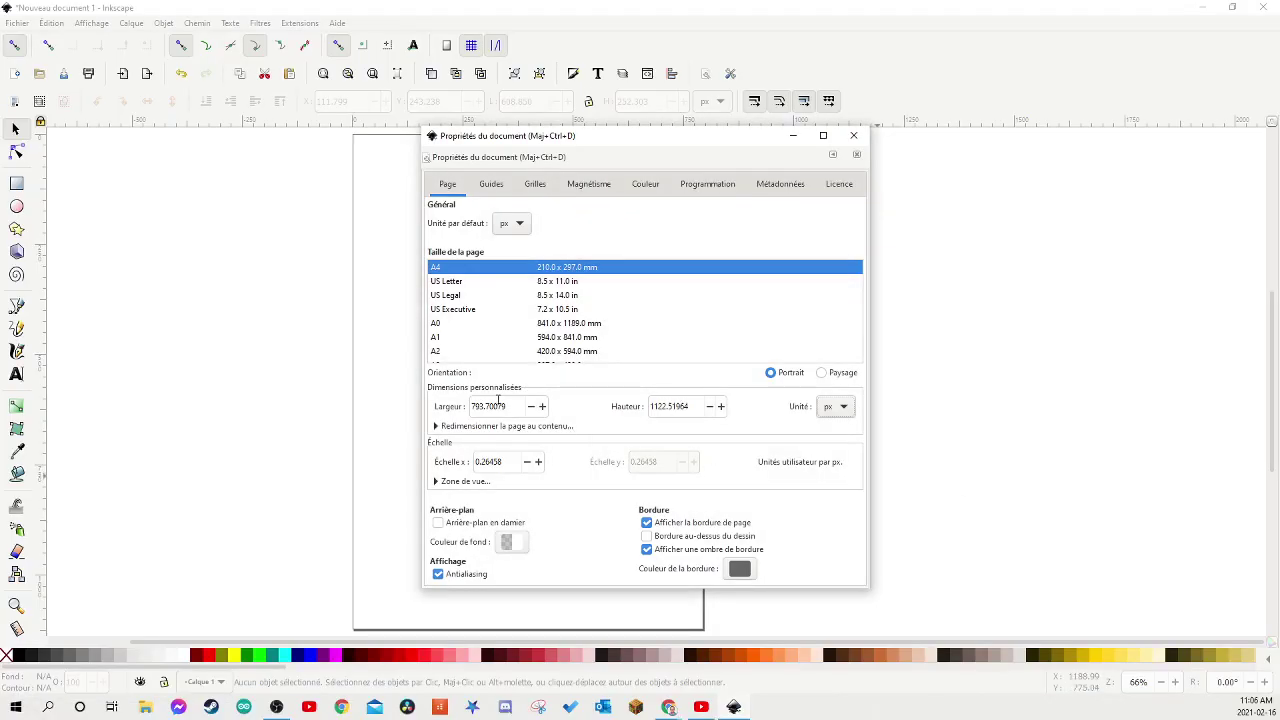
# Step: Resize the page to 600 px wide by 400 px high in Document Properties
pyautogui.click(516, 406)
pyautogui.doubleClick(516, 406)
pyautogui.write('600')
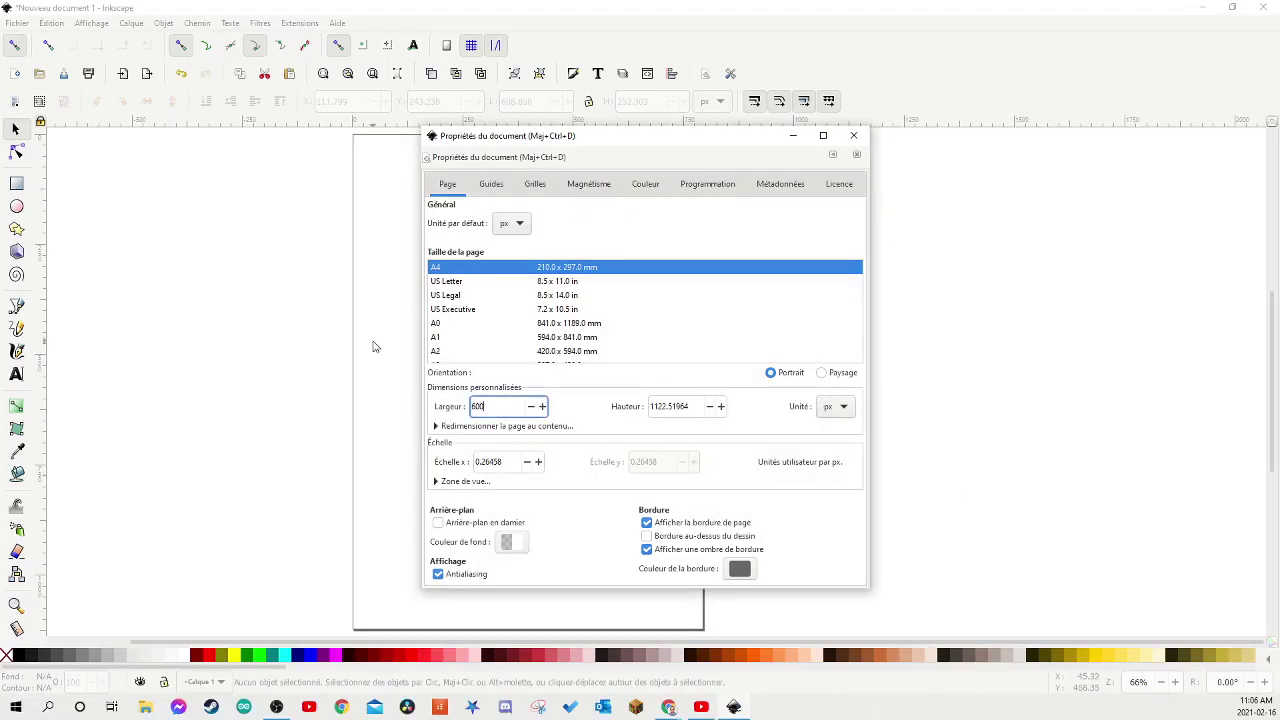
pyautogui.press('Tab')
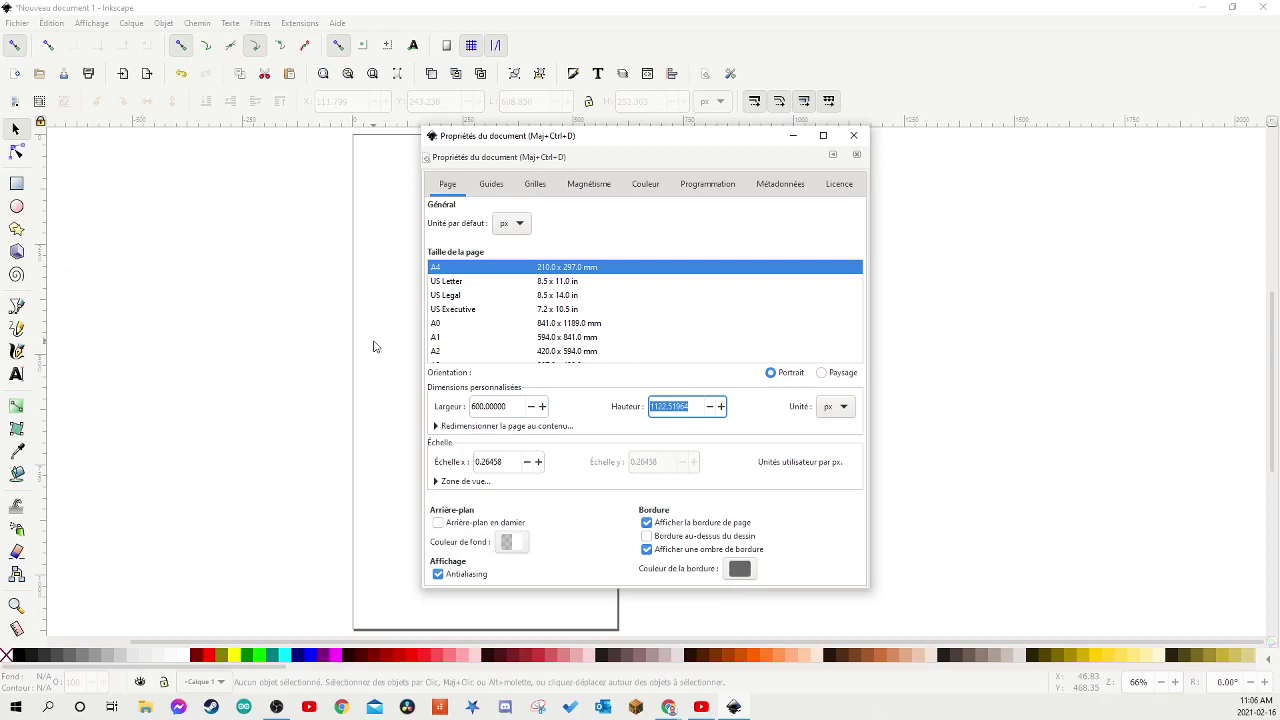
pyautogui.write('400')
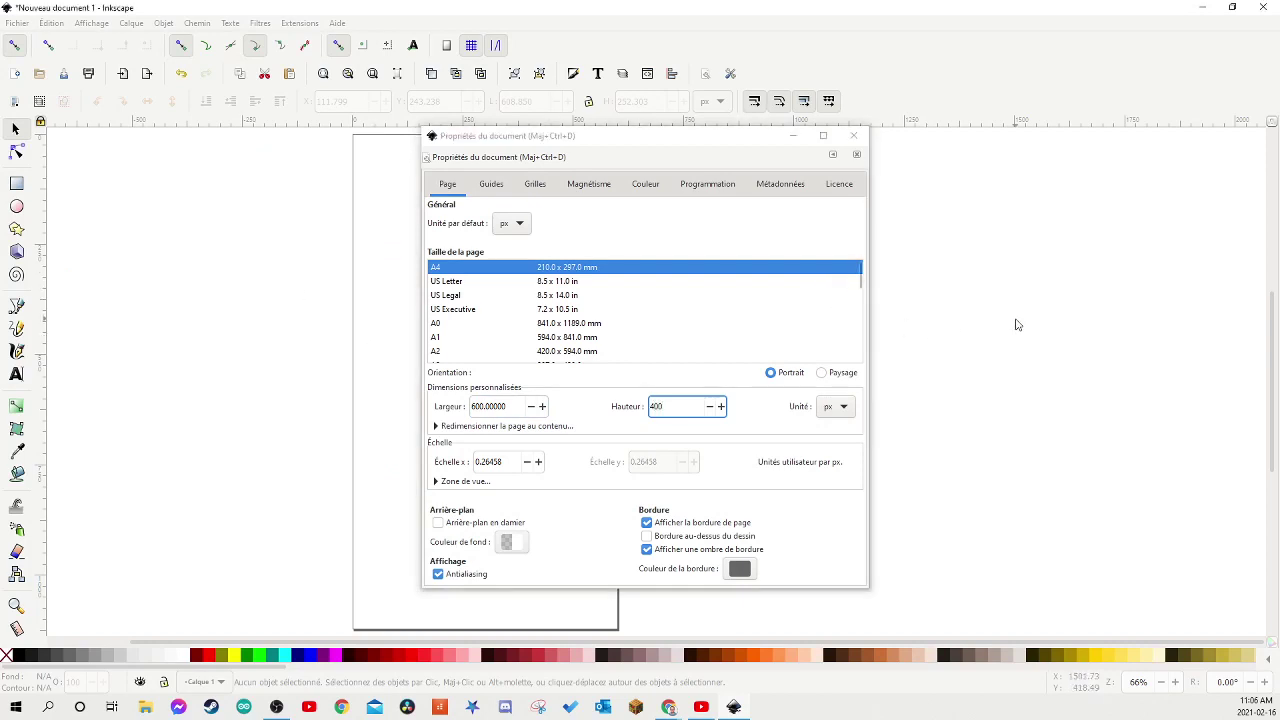
pyautogui.press('Return')
# Step: Close Document Properties and fit the whole landscape page in the window
pyautogui.click(853, 135)
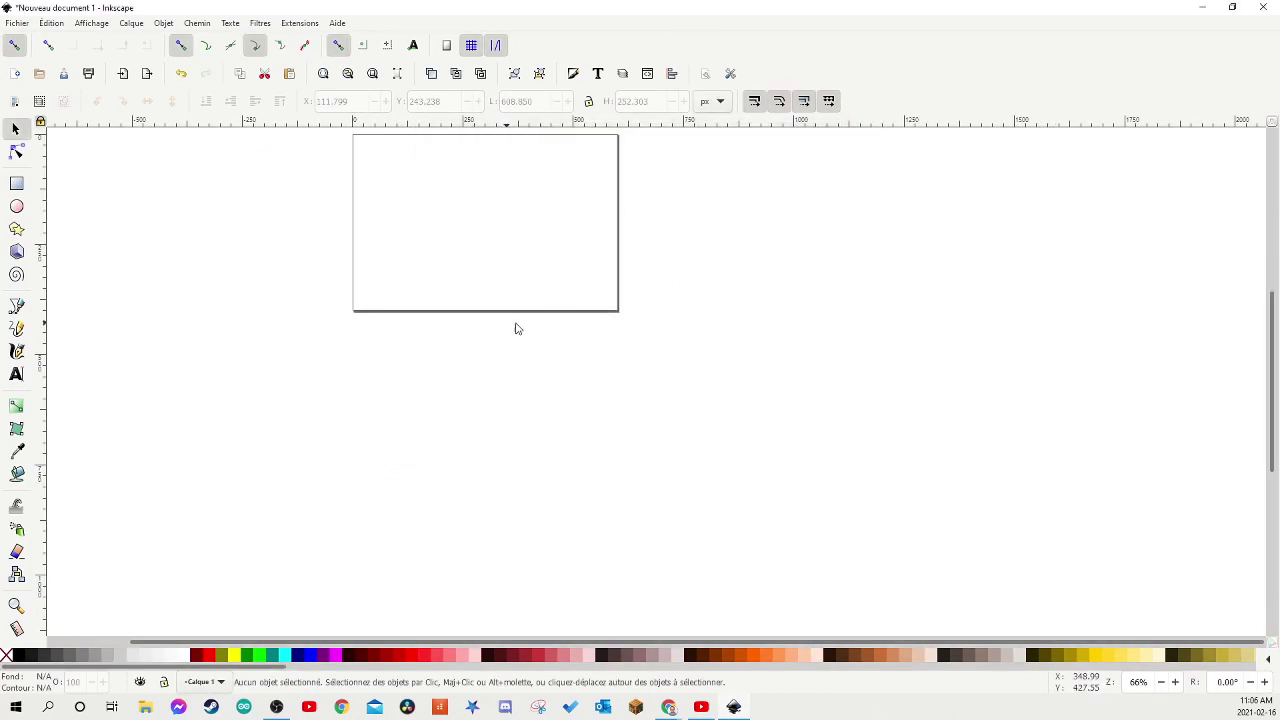
pyautogui.scroll(1, 517, 326)
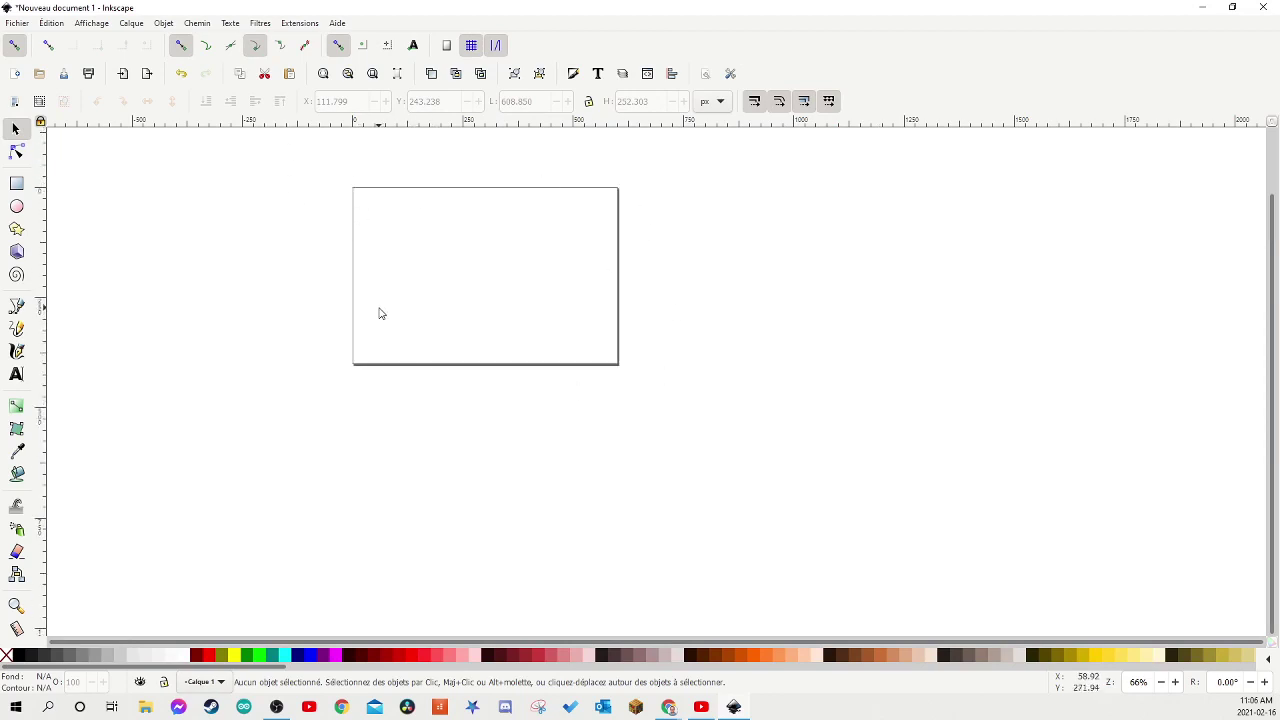
pyautogui.press('5')
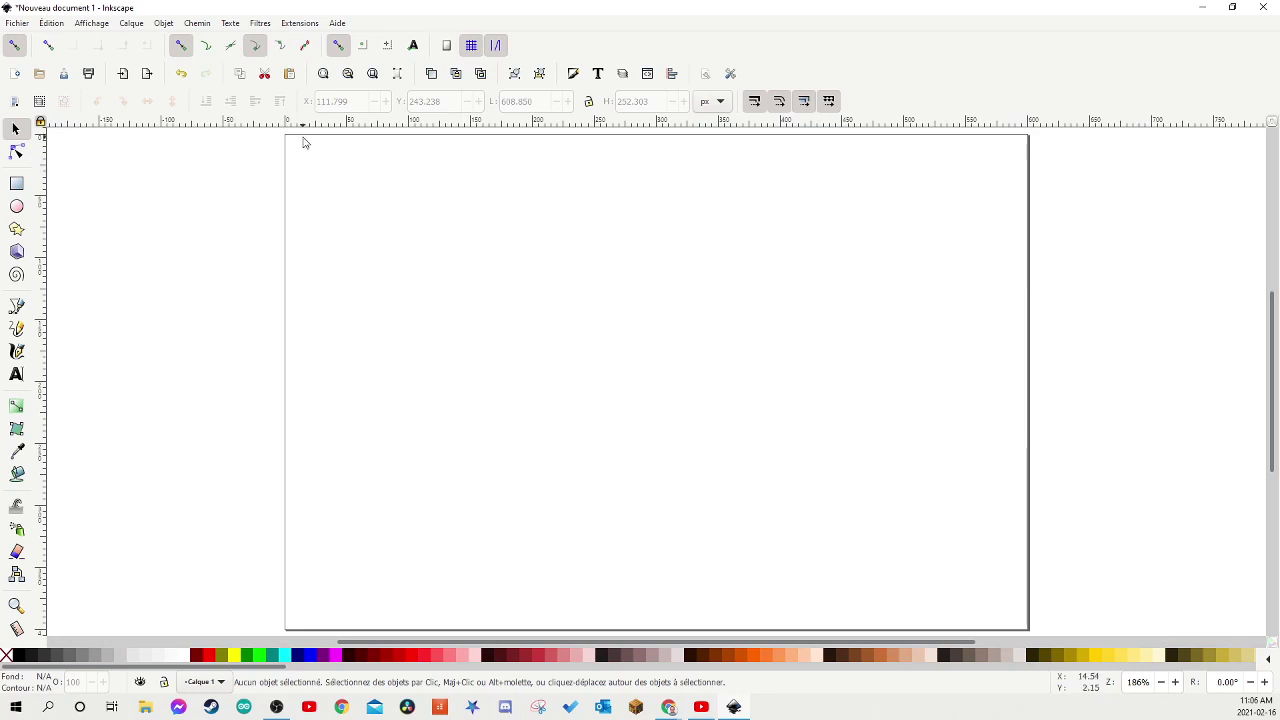